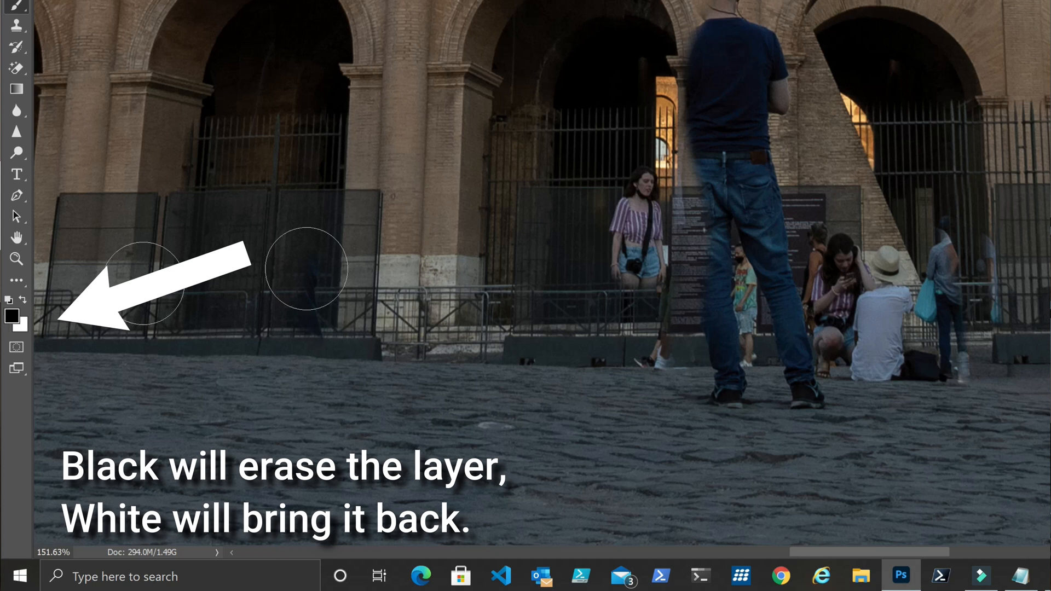
Step: Paint black on the top layer's mask to erase the woman in the striped top in front of the arches
mouse_move(617, 164)
mouse_down()
mouse_move(614, 235)
mouse_move(629, 253)
mouse_move(629, 209)
mouse_move(649, 257)
mouse_move(646, 368)
mouse_up()
mouse_move(874, 552)
mouse_down()
mouse_move(1008, 551)
mouse_move(967, 551)
mouse_up()
drag(480, 358, 464, 428)
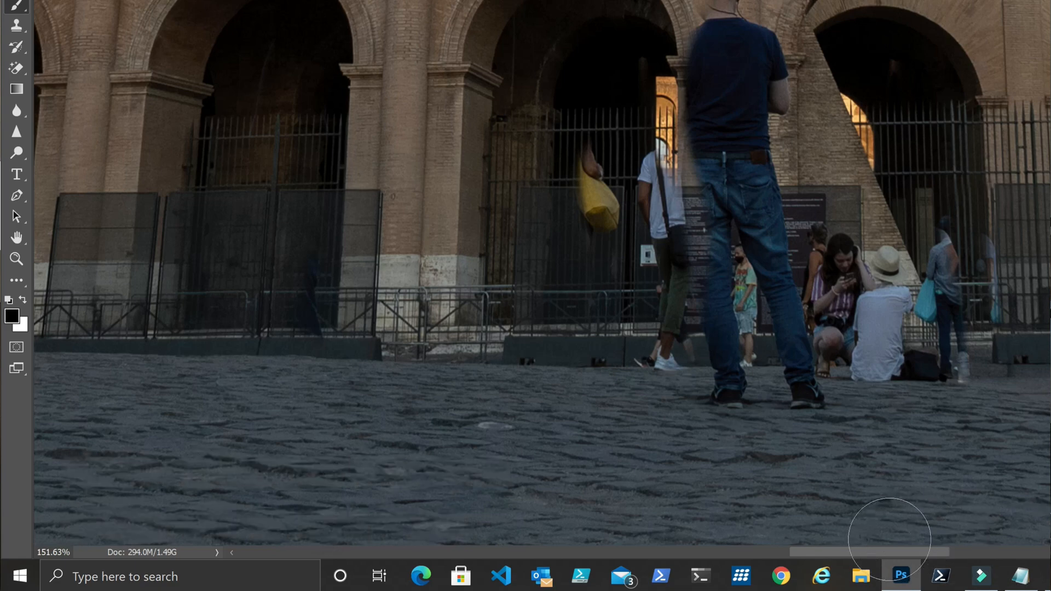
key(x)
key(x)
mouse_move(682, 290)
mouse_down()
mouse_move(789, 272)
mouse_move(678, 323)
mouse_move(743, 357)
mouse_move(819, 372)
mouse_move(665, 477)
mouse_up()
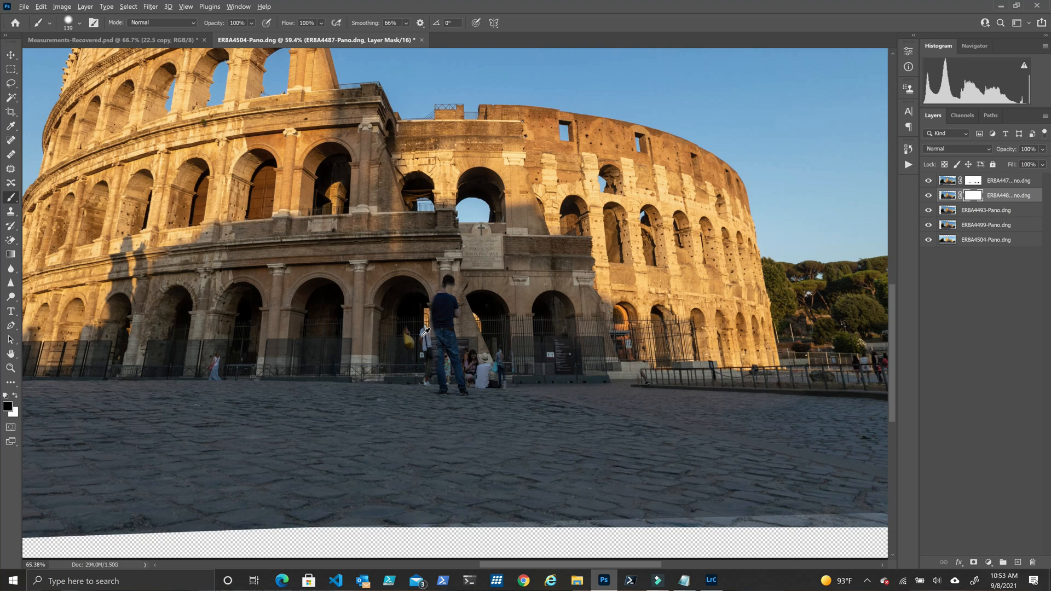
Step: Paint on the second layer's mask to erase the large standing man in the dark blue shirt and jeans
scroll(455, 291, up, 5)
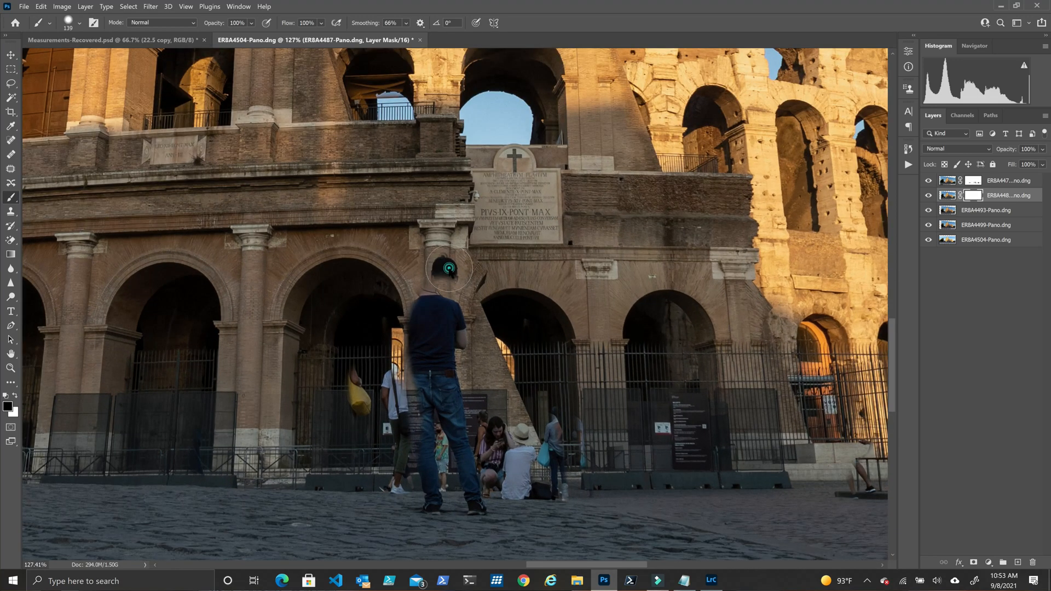
mouse_move(448, 268)
mouse_down()
mouse_move(420, 312)
mouse_move(440, 304)
mouse_move(469, 337)
mouse_move(454, 364)
mouse_move(452, 423)
mouse_move(480, 541)
mouse_move(457, 536)
mouse_move(436, 465)
mouse_move(409, 347)
mouse_move(409, 280)
mouse_move(431, 509)
mouse_move(374, 328)
mouse_move(408, 517)
mouse_move(348, 391)
mouse_move(345, 348)
mouse_move(373, 485)
mouse_up()
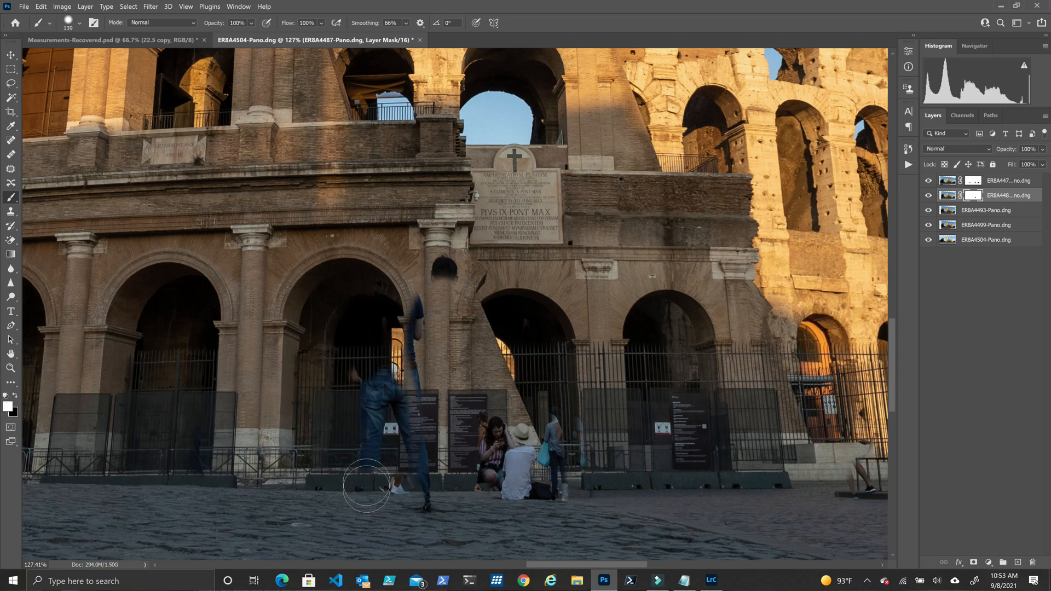
drag(366, 458, 369, 553)
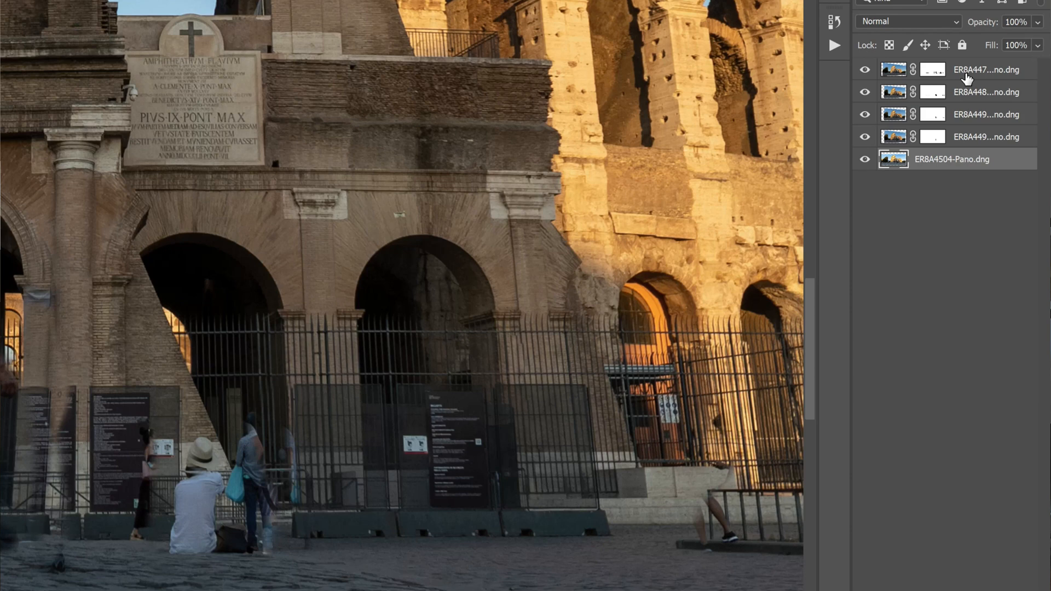
Step: Merge all visible layers into one and save the image
click(971, 77)
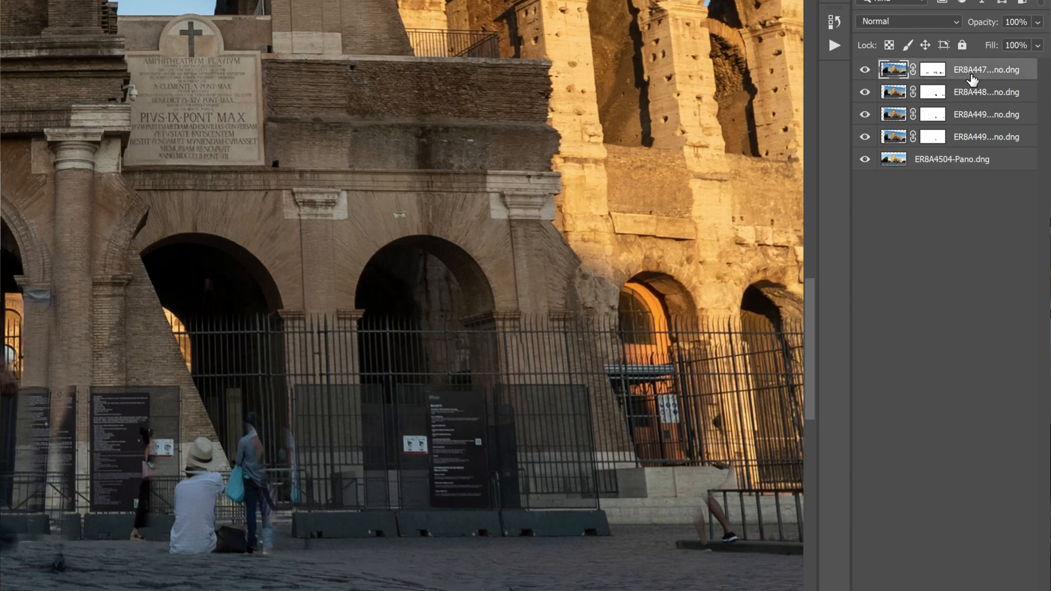
right_click(971, 80)
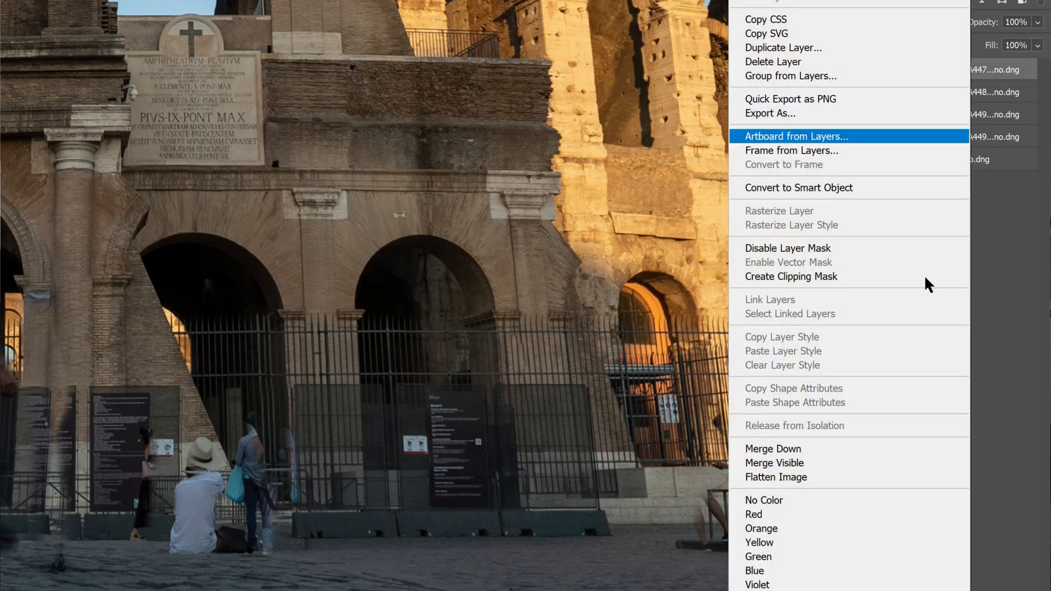
click(848, 463)
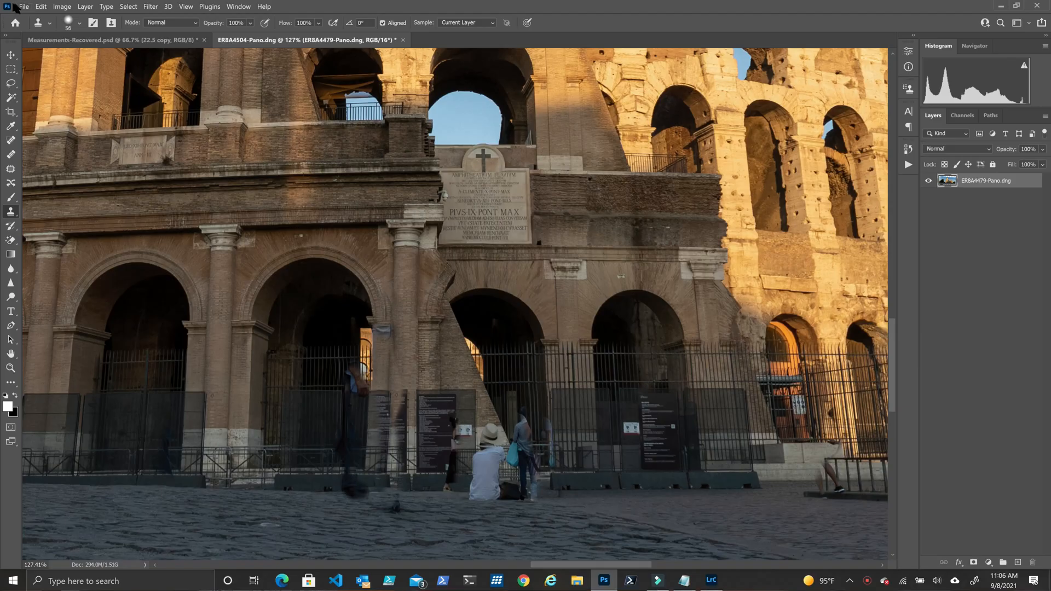
click(24, 7)
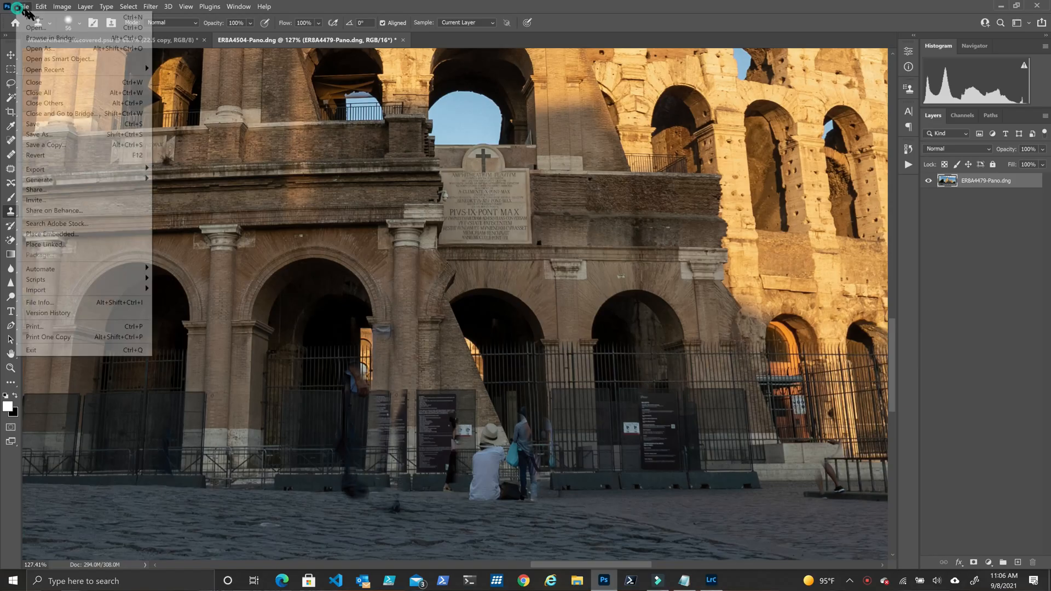
click(75, 130)
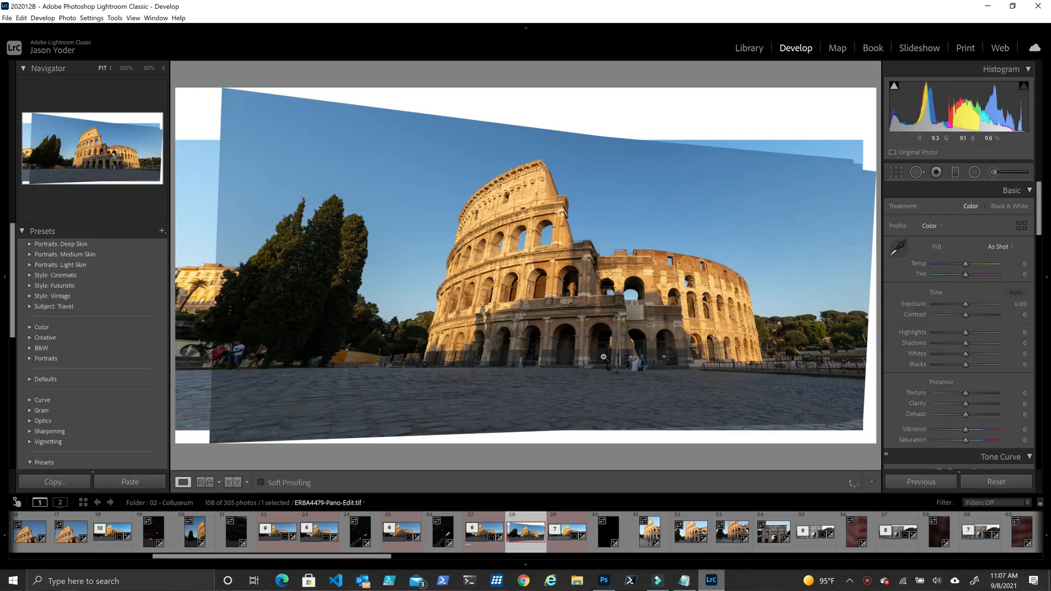
Step: In Lightroom Classic, heal the dark ghosted figure below the arch with short spot-removal strokes at size 54
click(624, 364)
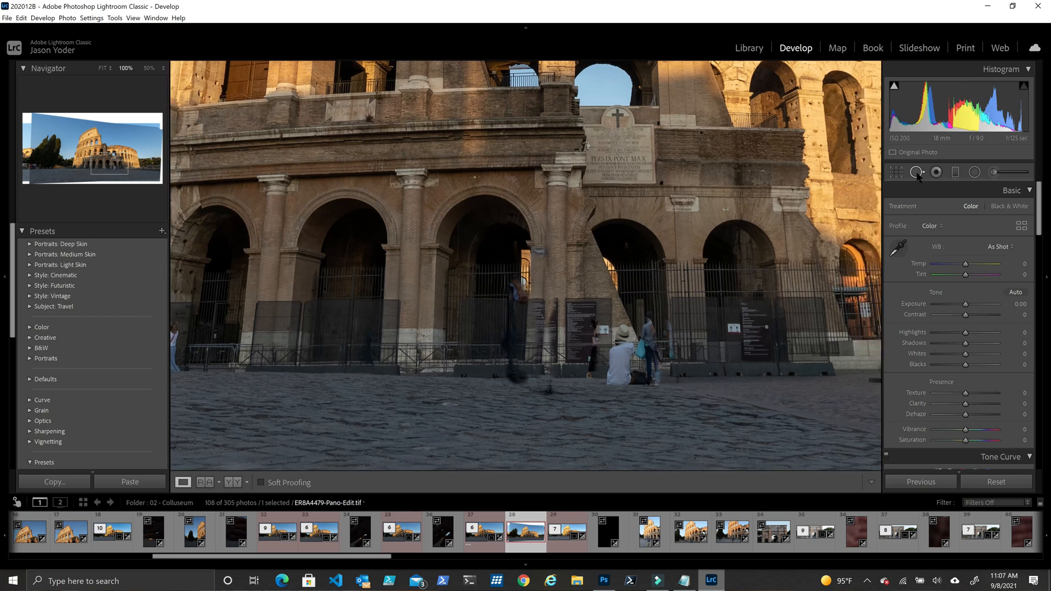
click(916, 173)
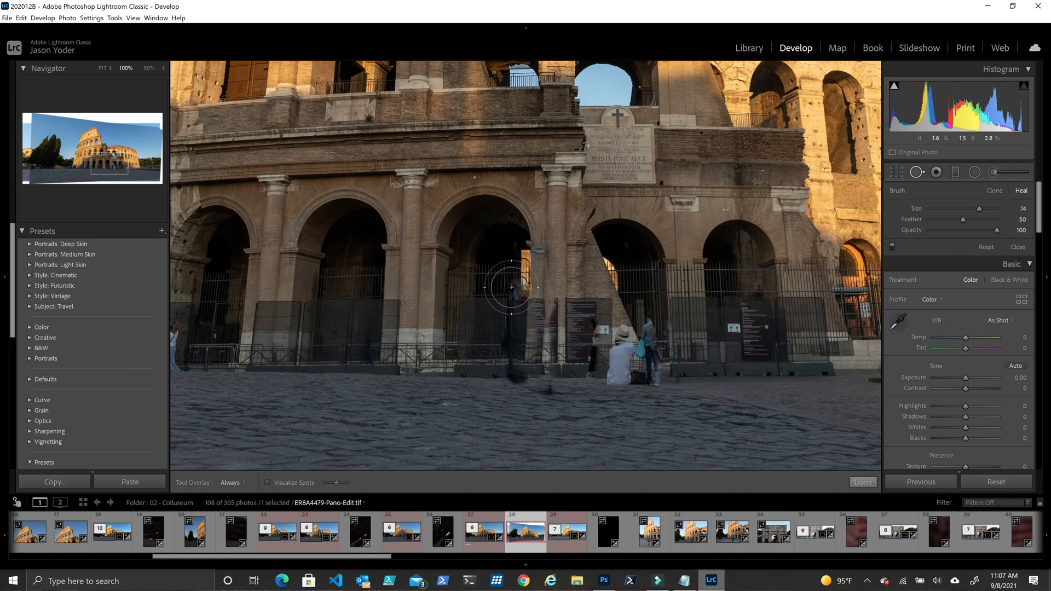
mouse_move(514, 280)
mouse_down()
mouse_move(520, 374)
mouse_move(557, 398)
mouse_up()
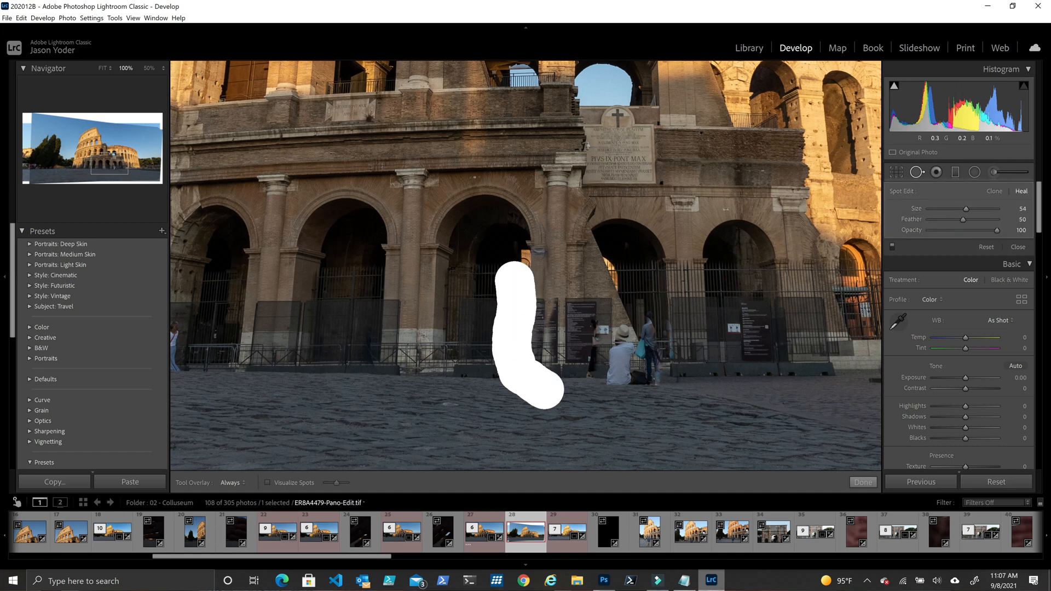
key(ctrl+z)
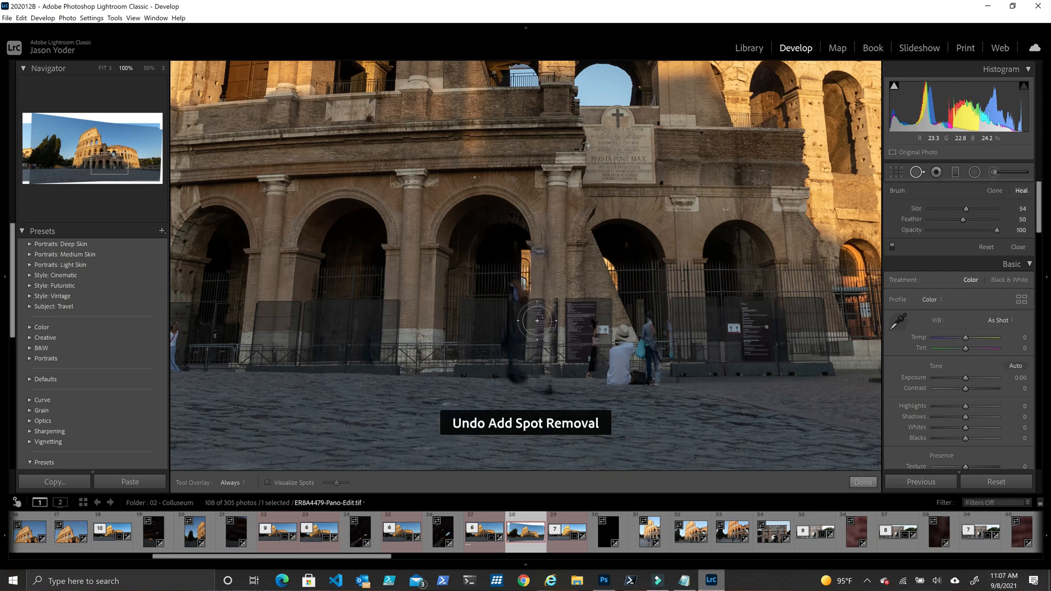
click(521, 291)
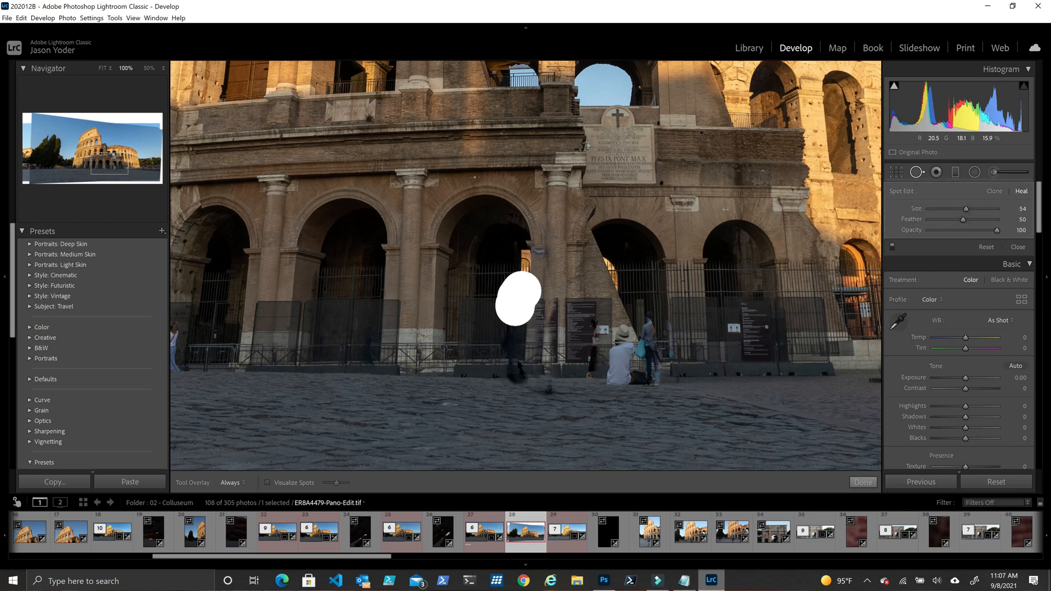
drag(513, 379, 540, 379)
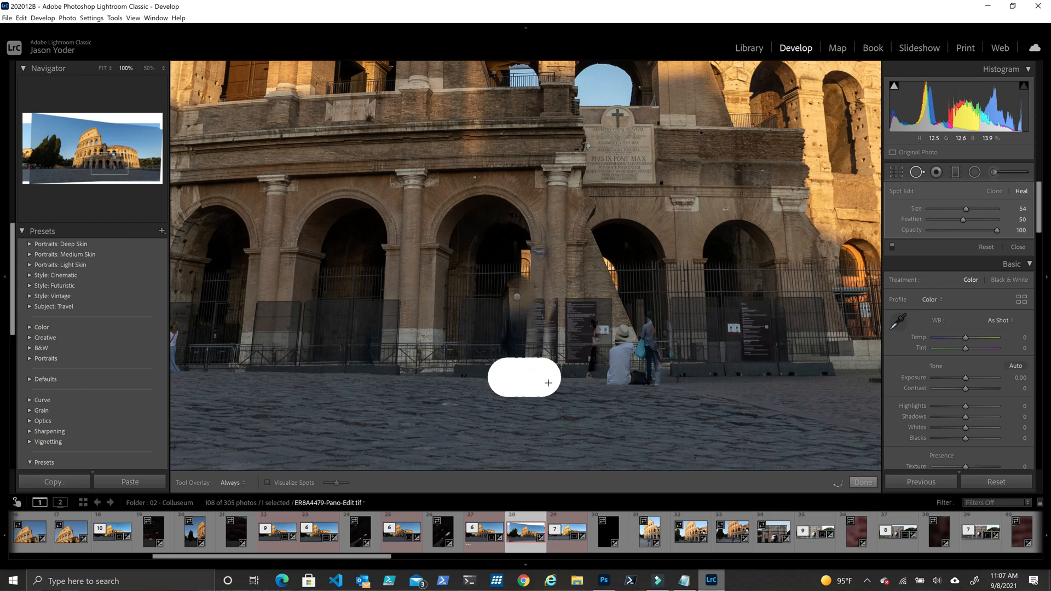
Step: Remove the standing person with the blue bag by cloning clean fence and wall over the figure
key(q)
key(q)
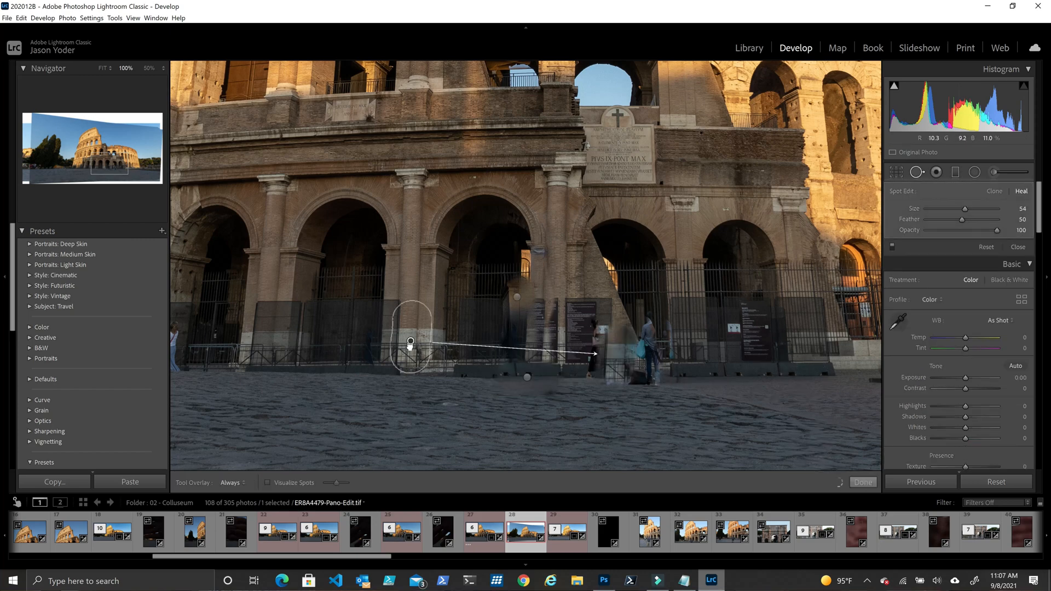
drag(654, 313, 657, 358)
drag(646, 312, 660, 362)
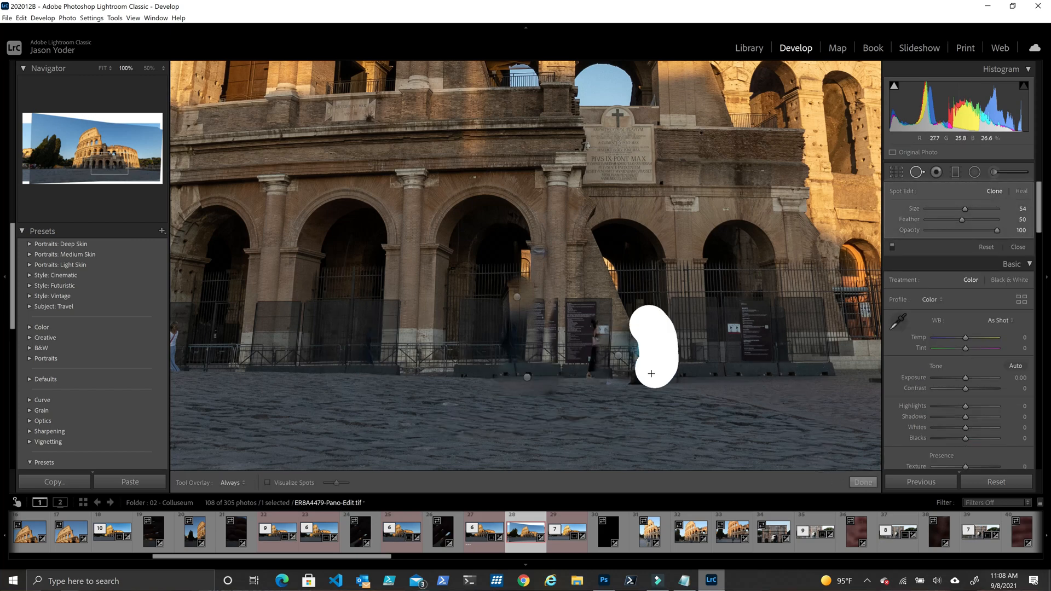
drag(563, 372, 569, 444)
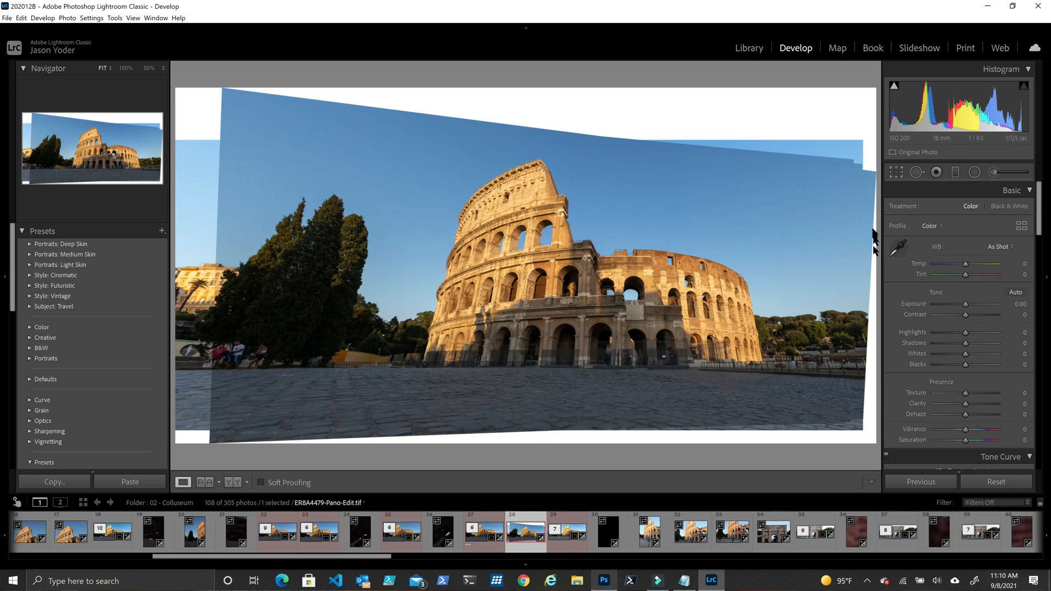
Step: Crop the panorama tightly around the Colosseum to cut off the uneven white borders
key(r)
drag(856, 268, 823, 268)
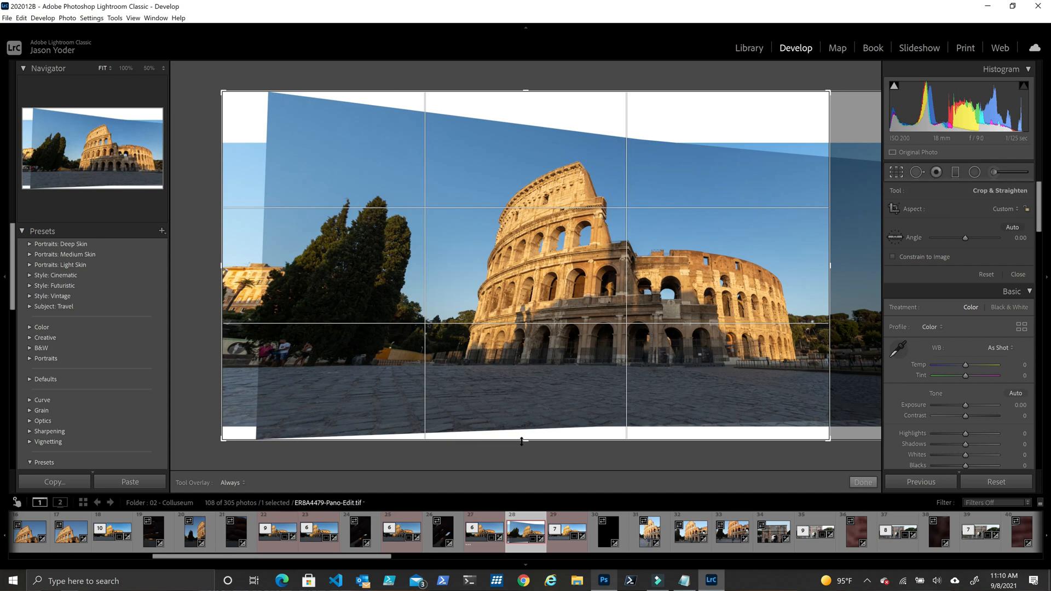
drag(529, 430, 527, 419)
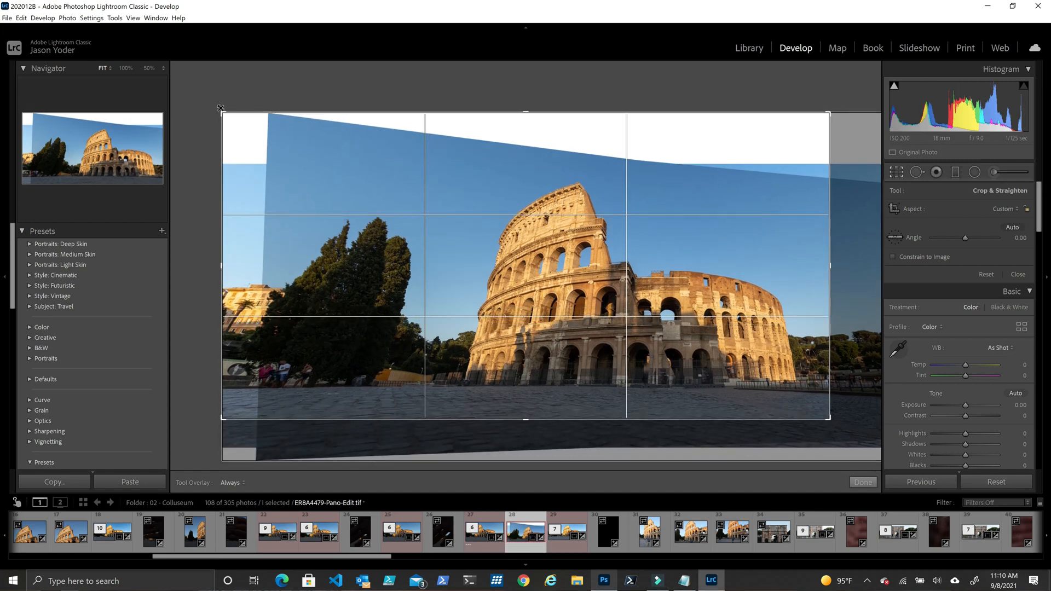
drag(219, 110, 300, 145)
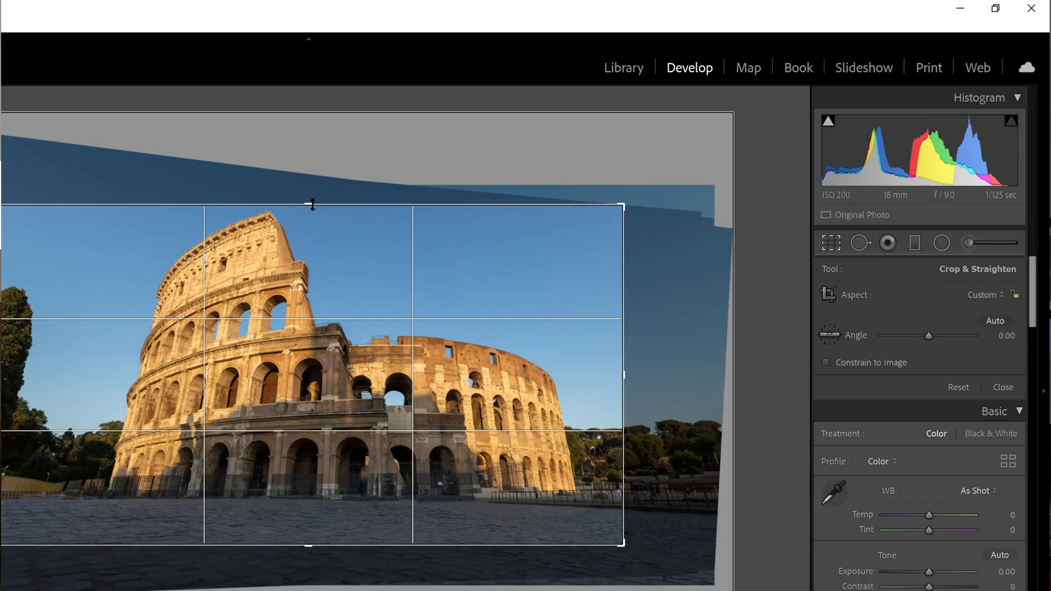
drag(312, 205, 313, 201)
key(Return)
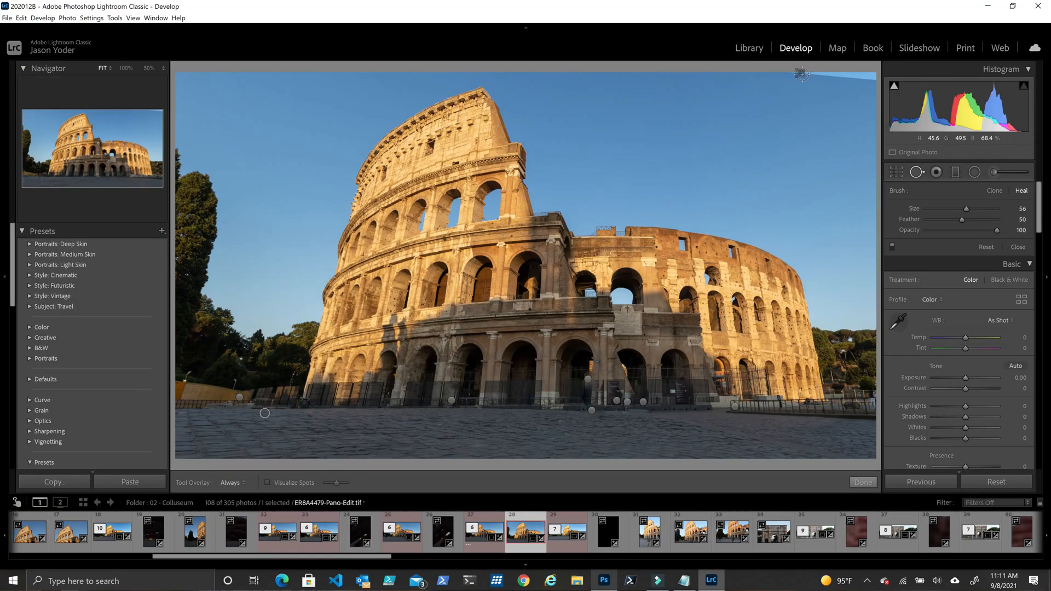
Step: Cover the pale patch in the sky's upper-right corner with a spot-removal stroke sourced from clean sky
click(802, 74)
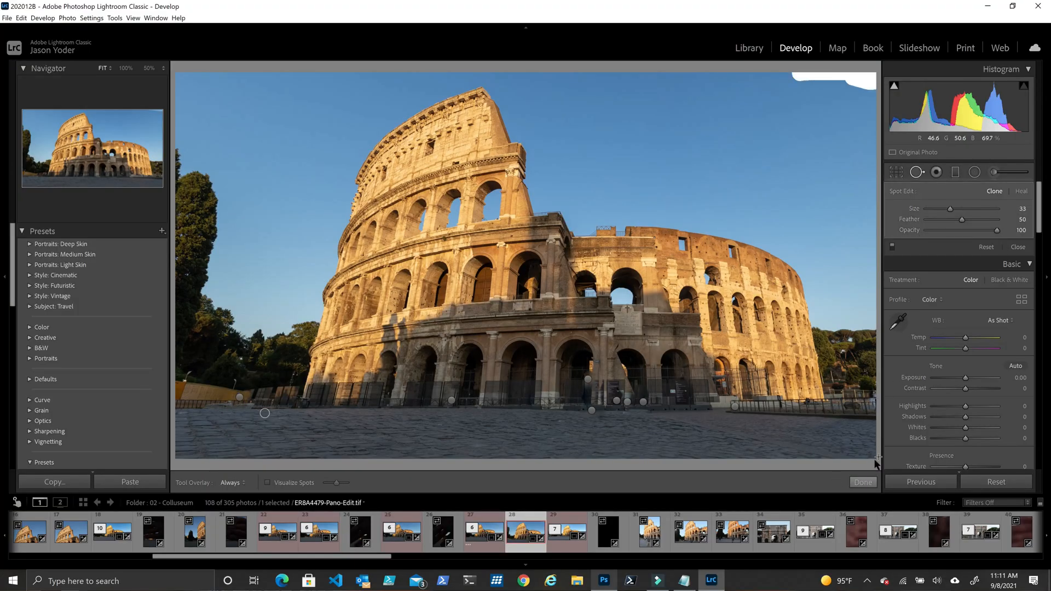
click(108, 68)
click(107, 68)
click(101, 86)
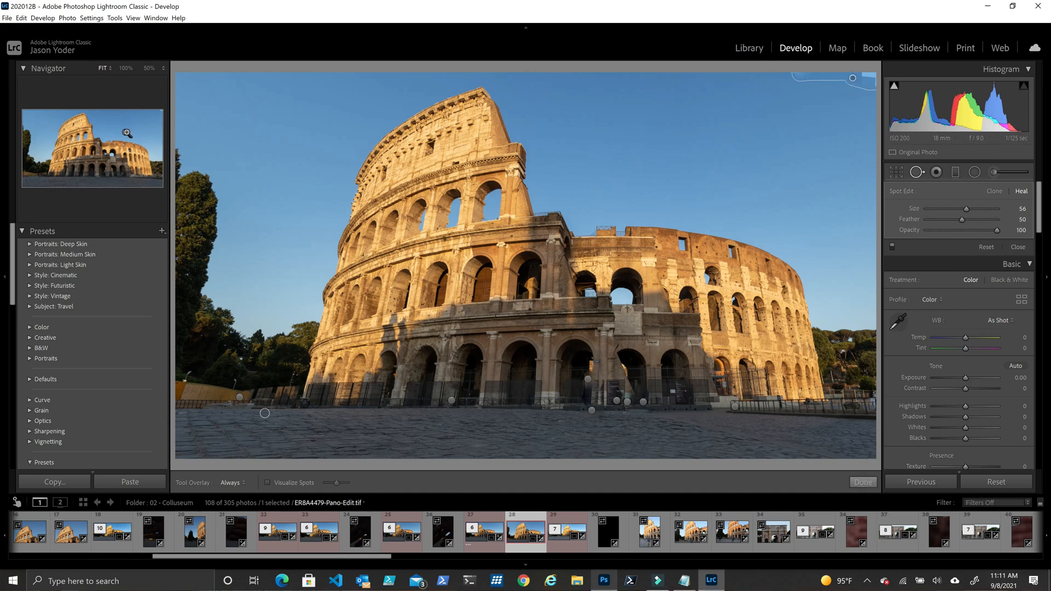
drag(123, 146, 152, 115)
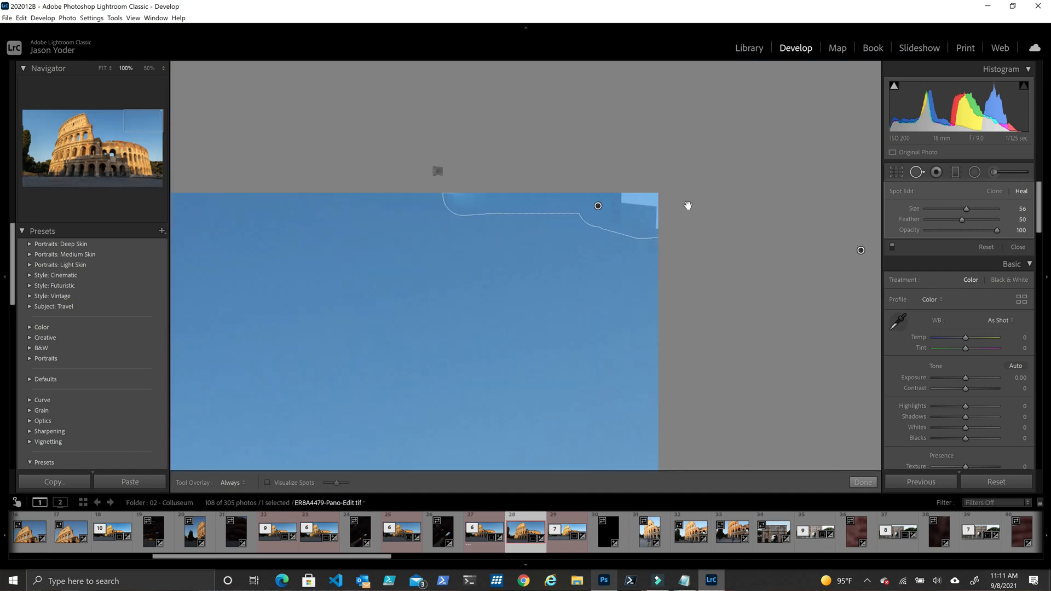
mouse_move(483, 216)
mouse_down()
mouse_move(298, 208)
mouse_move(237, 188)
mouse_move(253, 288)
mouse_move(300, 291)
mouse_move(262, 198)
mouse_up()
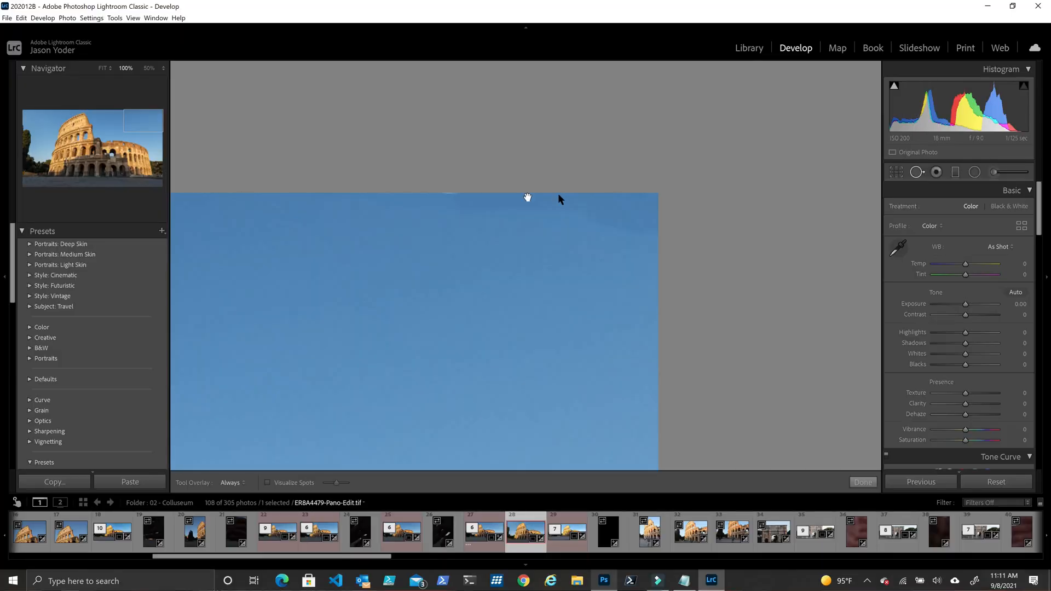
Step: Clone clean sky over the leftover mark along the photo's top edge and finish the spot removal
key(q)
click(445, 222)
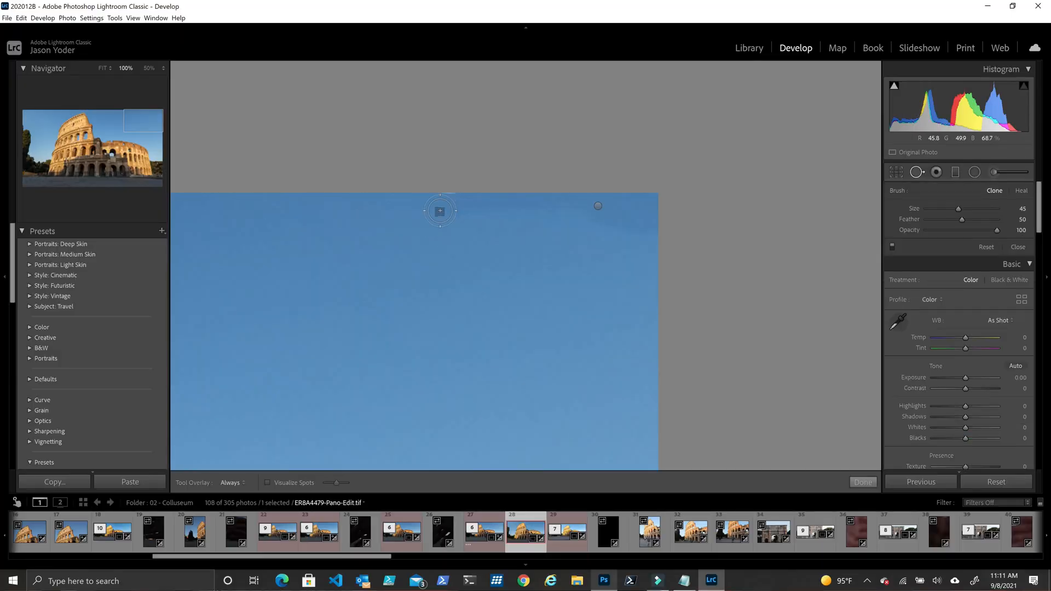
click(445, 202)
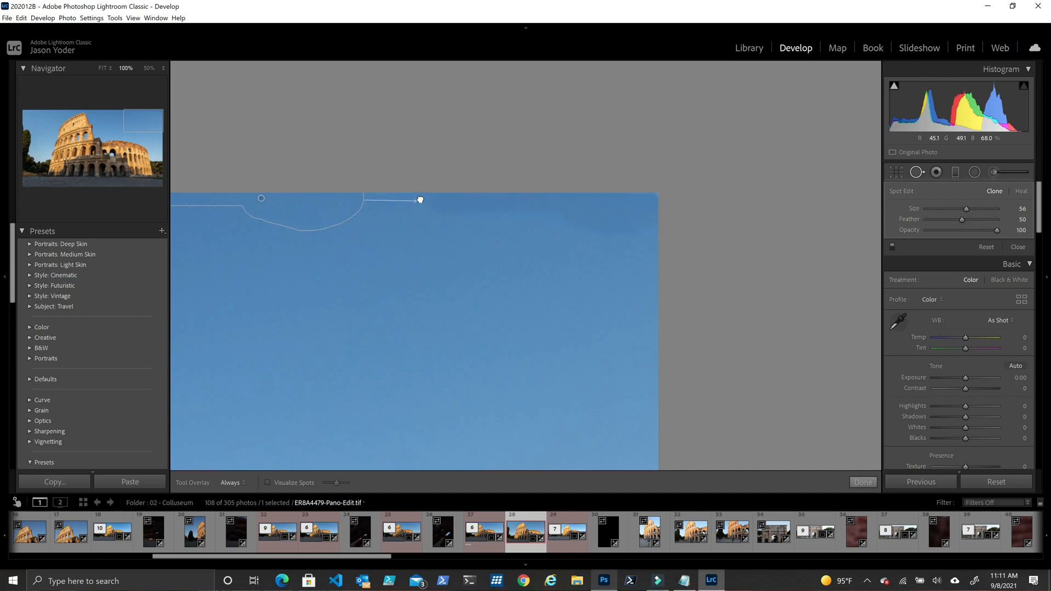
click(863, 482)
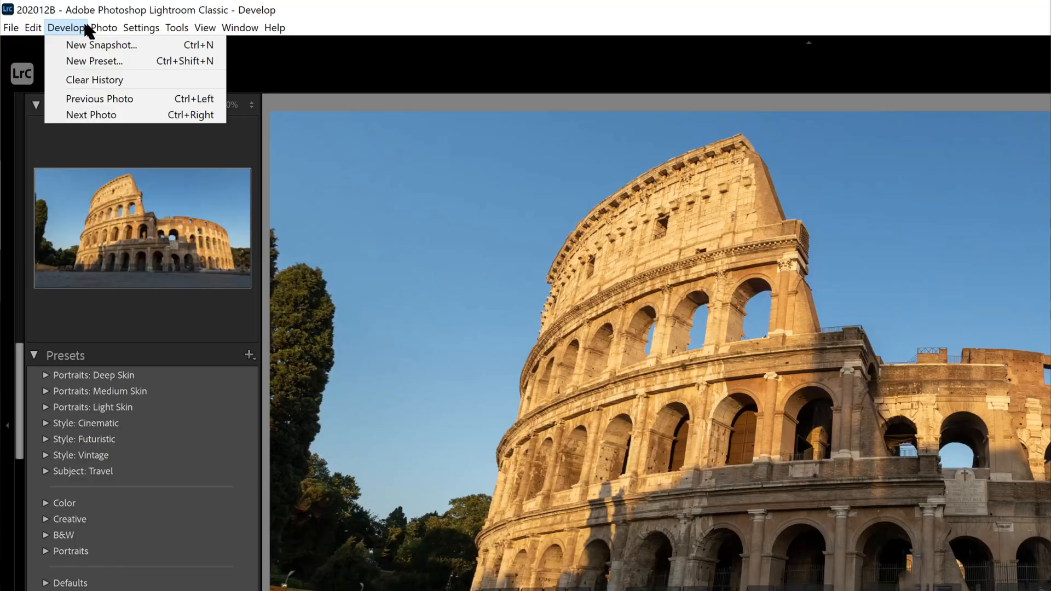
Step: Open the retouched panorama as a smart object in Photoshop
mouse_move(103, 29)
mouse_move(147, 99)
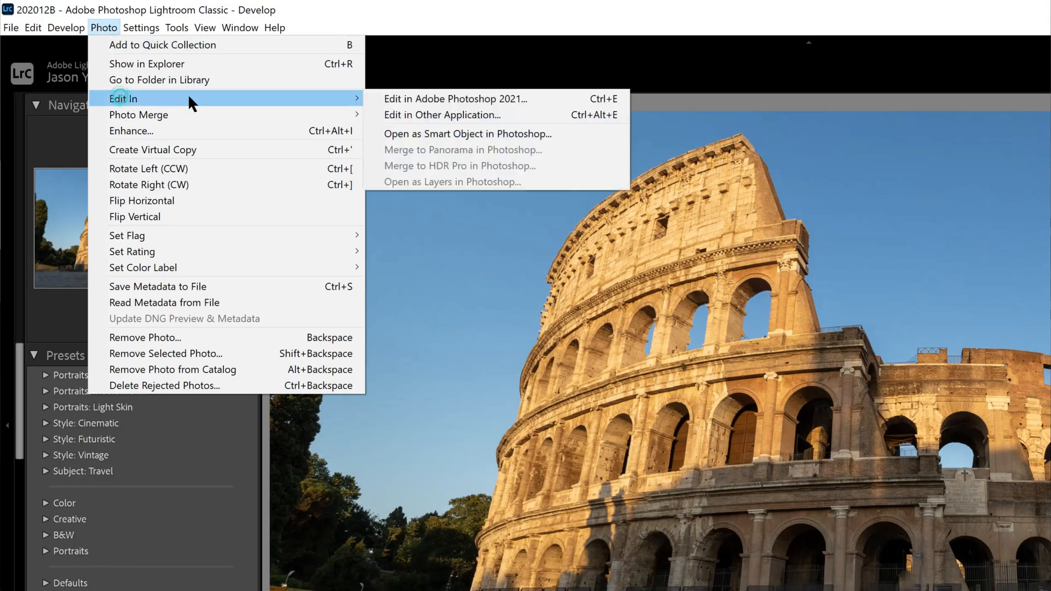
click(530, 133)
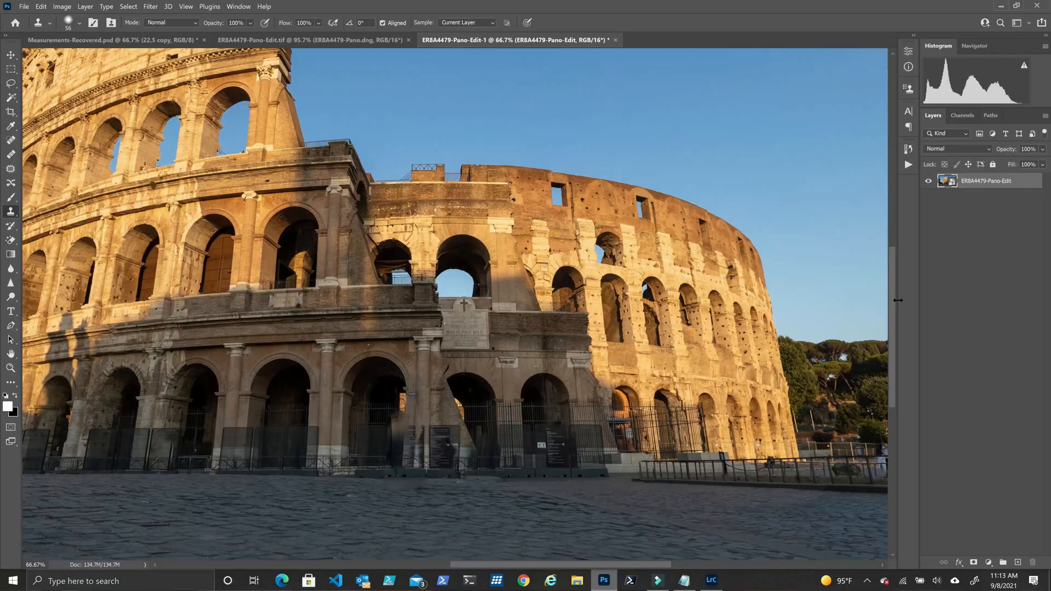
Step: Start smoothing the uneven sky in the photo's upper-right corner with the Smudge tool
drag(893, 282, 903, 235)
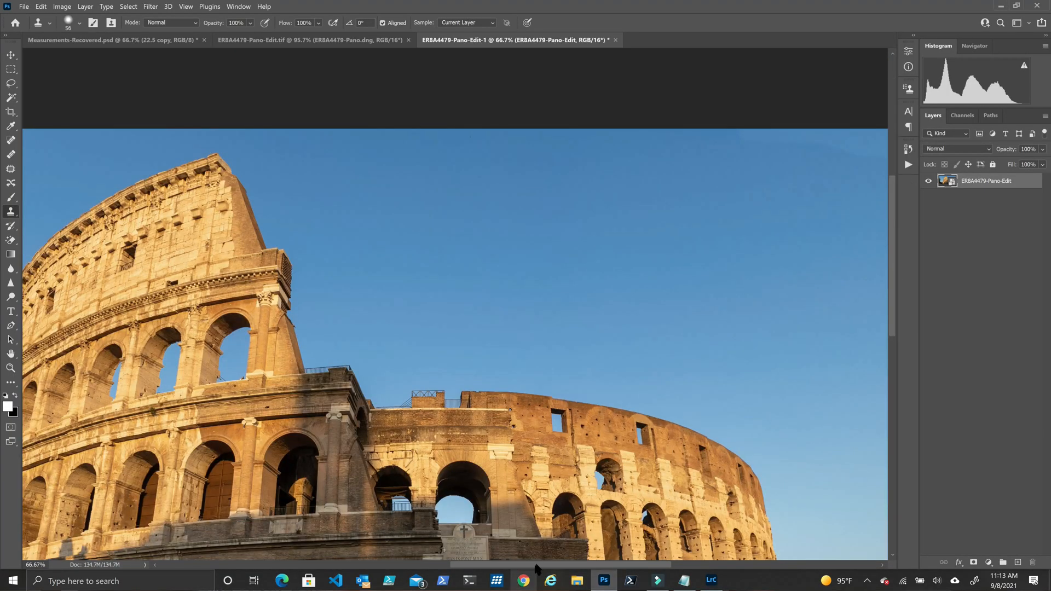
drag(537, 564, 600, 569)
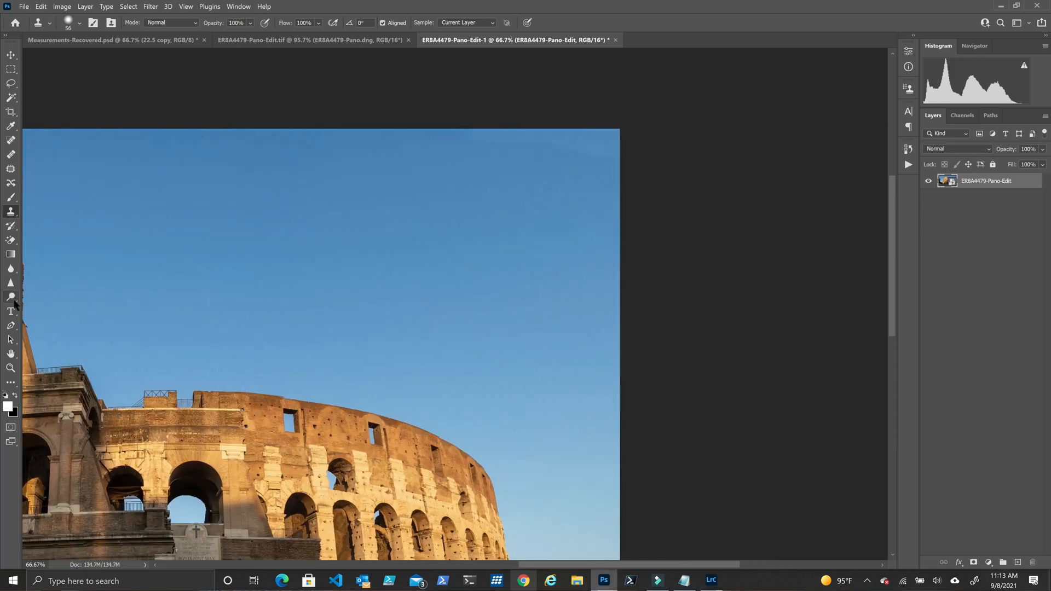
right_click(11, 271)
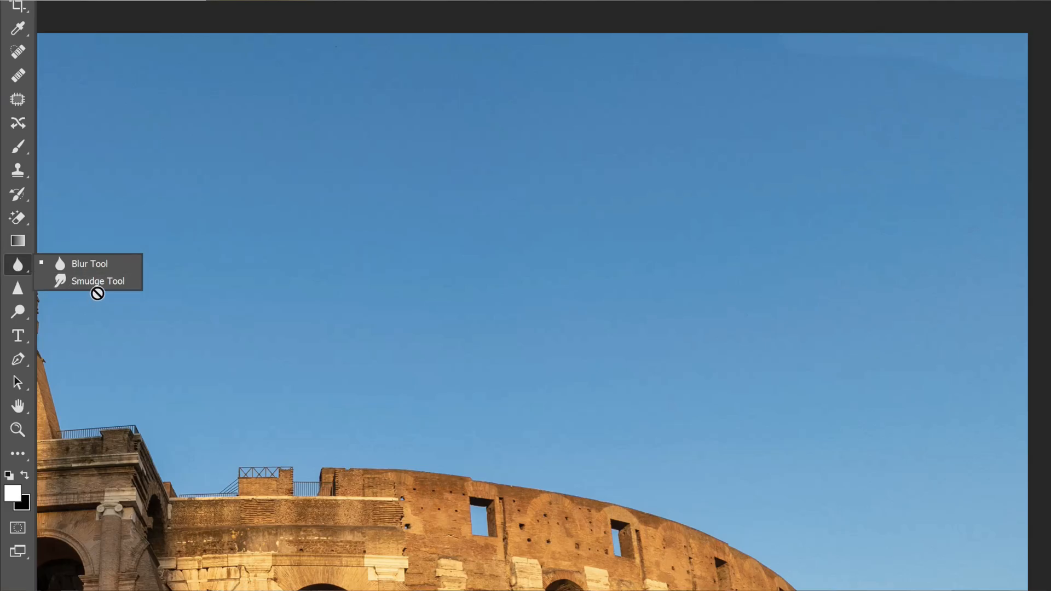
click(98, 285)
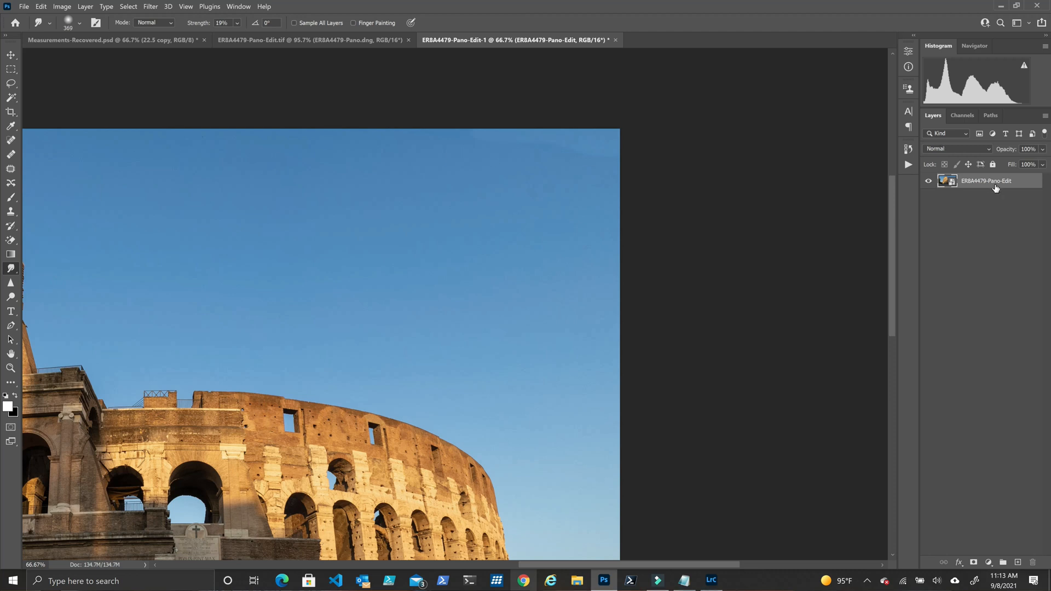
click(546, 158)
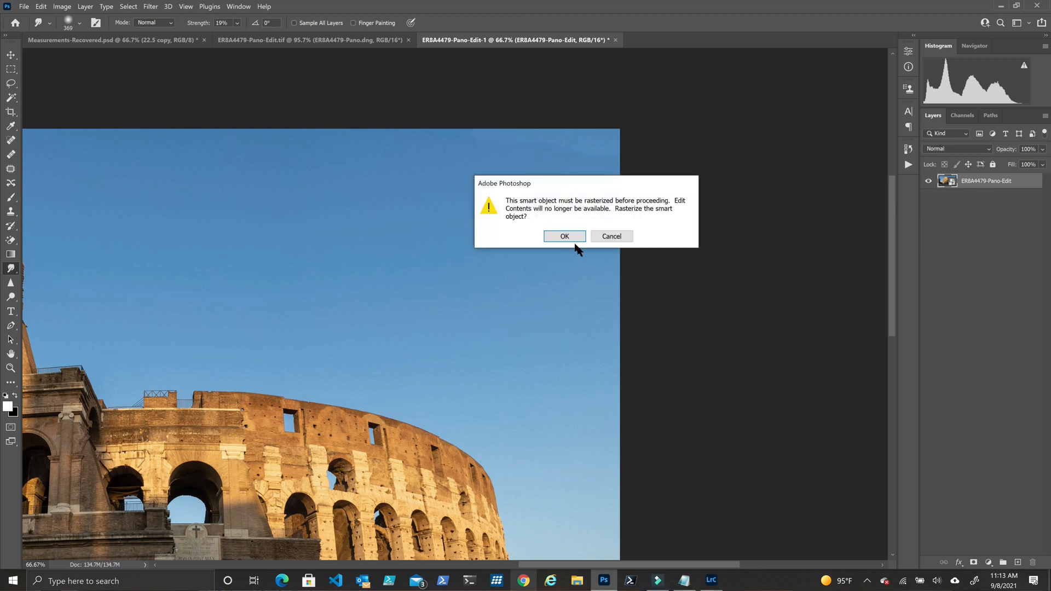